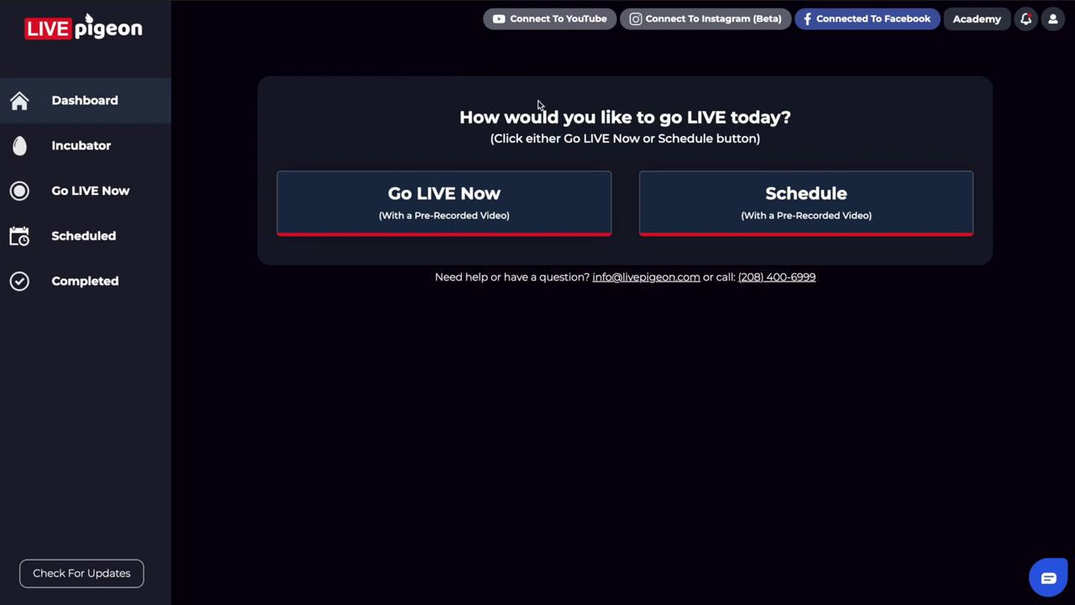
- From the Dashboard, start scheduling a live broadcast with a pre-recorded video
left_click(687, 215)
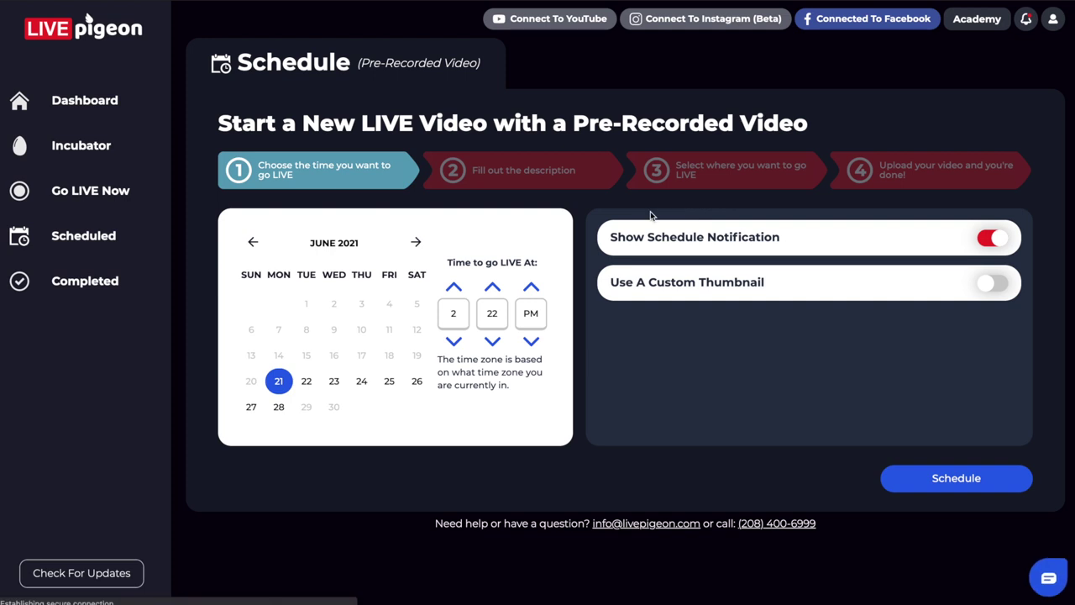
- Set the go-live time to 22 June 2021 at 2:00 PM and enable a custom thumbnail
left_click(307, 382)
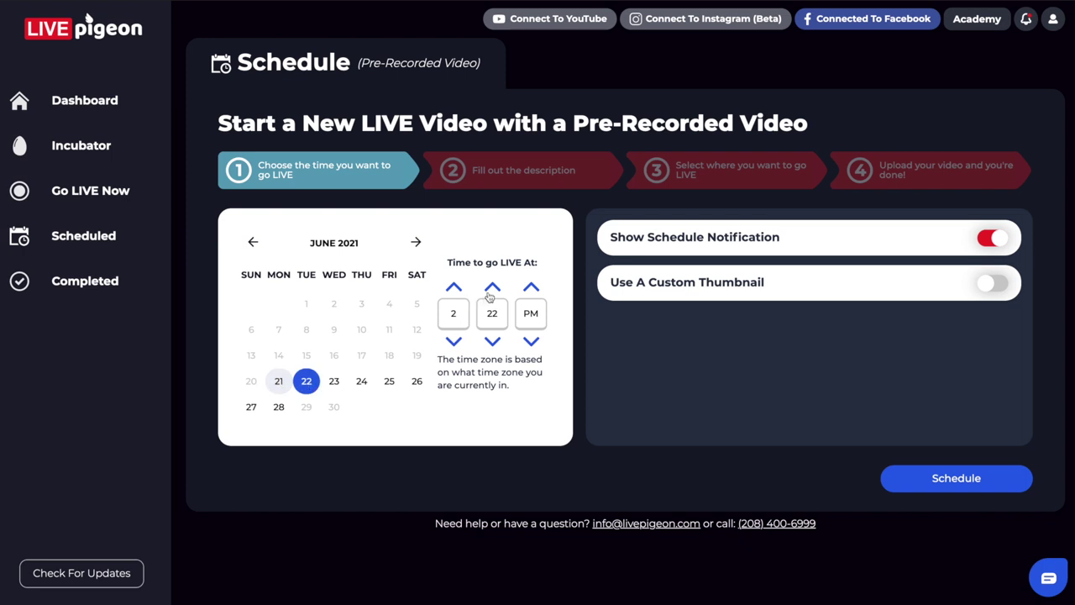
left_click(498, 326)
type("00")
mouse_move(994, 289)
left_click(994, 286)
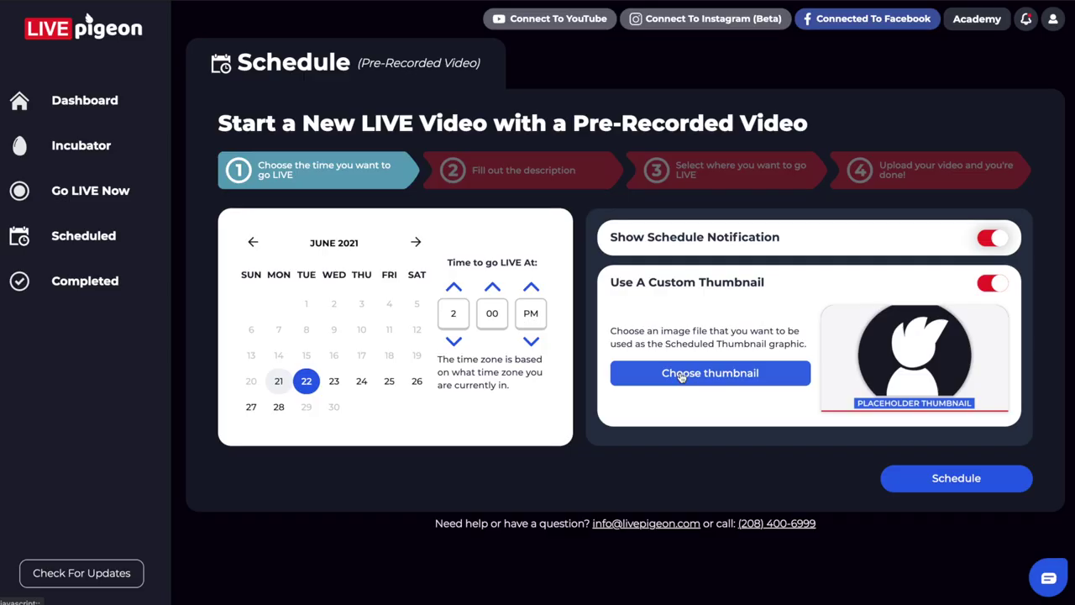
- Choose the presenter's photo from the folder as the thumbnail image
left_click(681, 374)
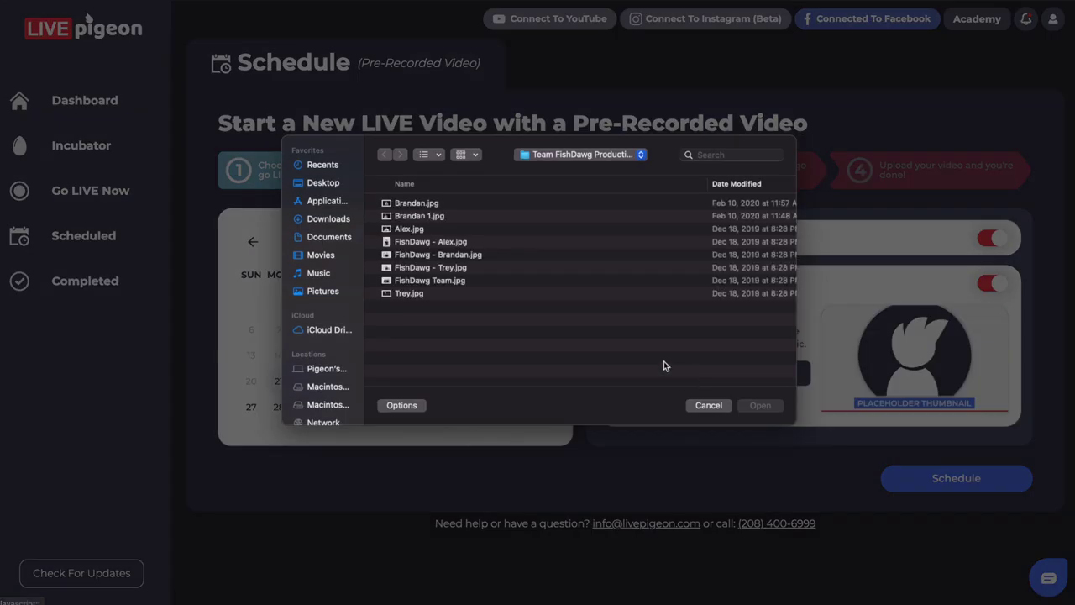
left_click(414, 202)
left_click(405, 218)
key("space")
key("space")
left_click(766, 407)
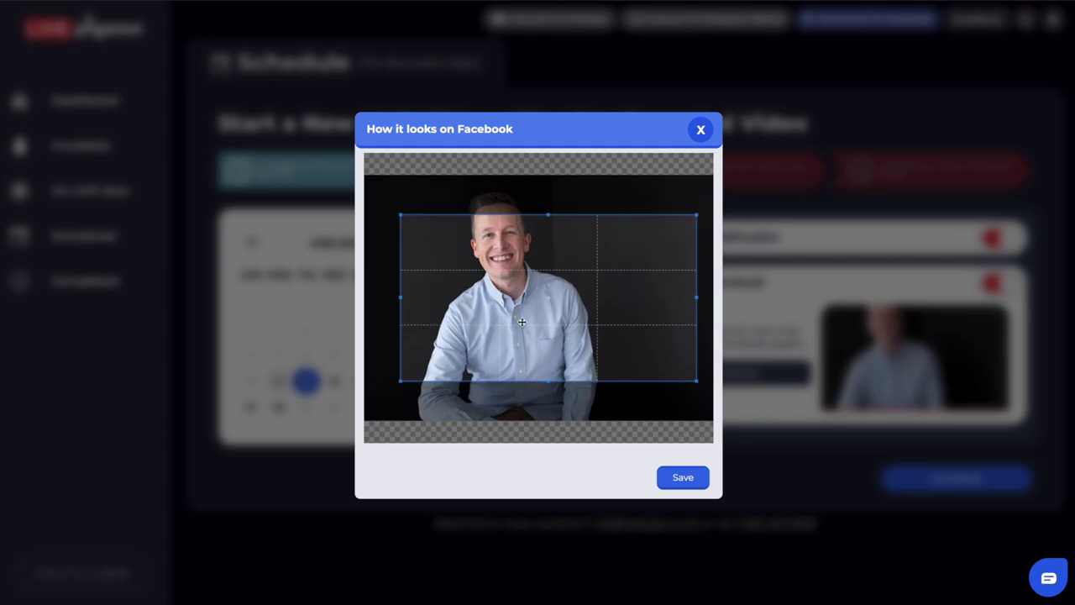
- Crop the thumbnail around the presenter's face, save it, and continue to step 2
left_click_drag(522, 309, 524, 282)
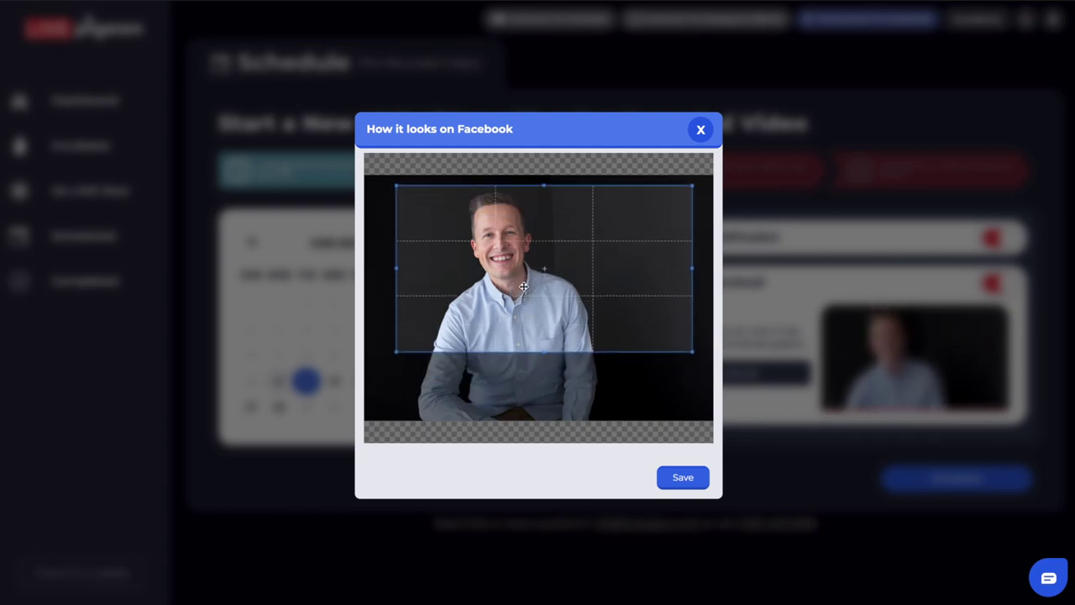
left_click_drag(544, 355, 544, 374)
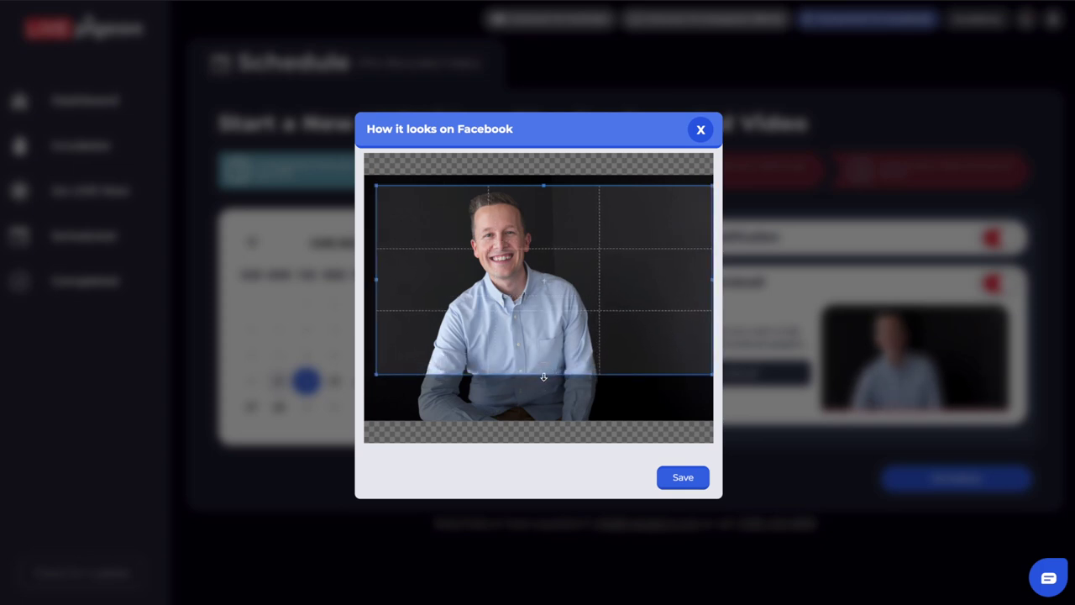
left_click(677, 478)
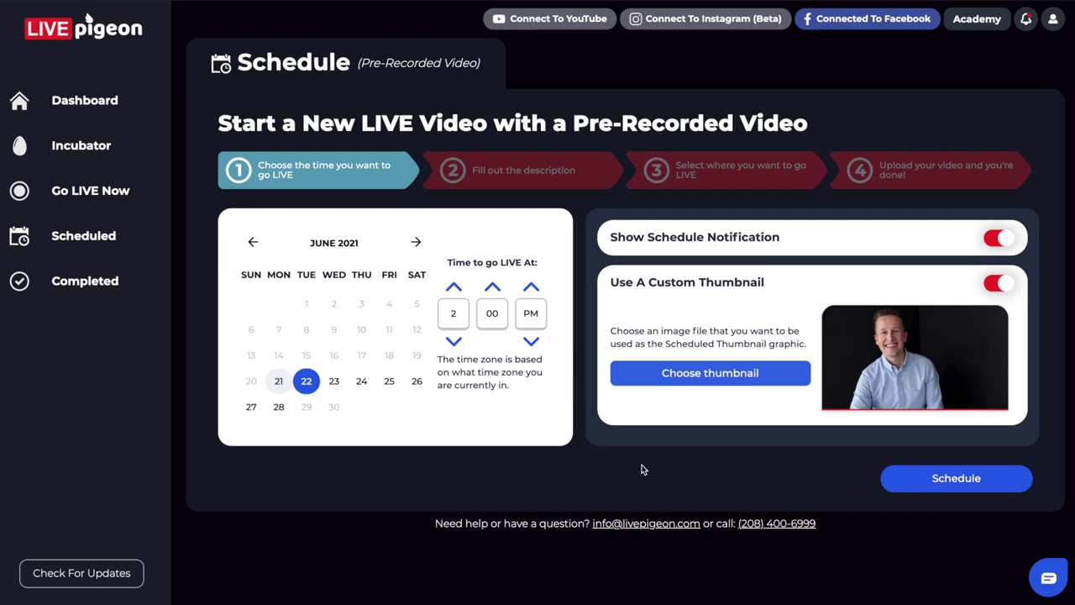
left_click(907, 485)
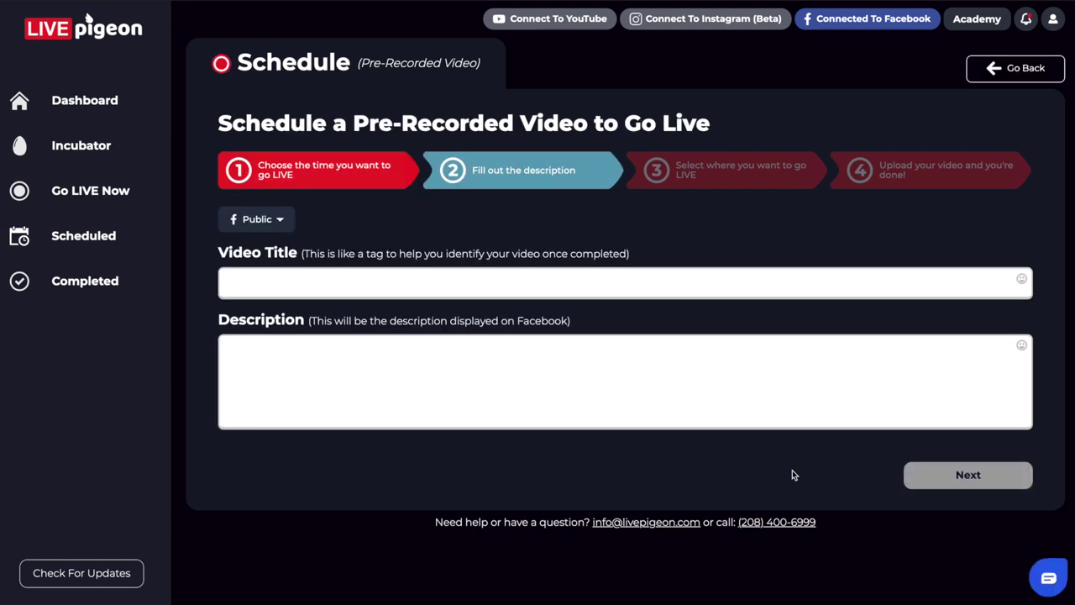
- Enter title 'How to go LIVE to a facebook page' and description 'Isn't this cool?!', then continue
left_click(369, 285)
type("How to go LIVE to a facebook page")
key("Tab")
type("Isn't this cool?!")
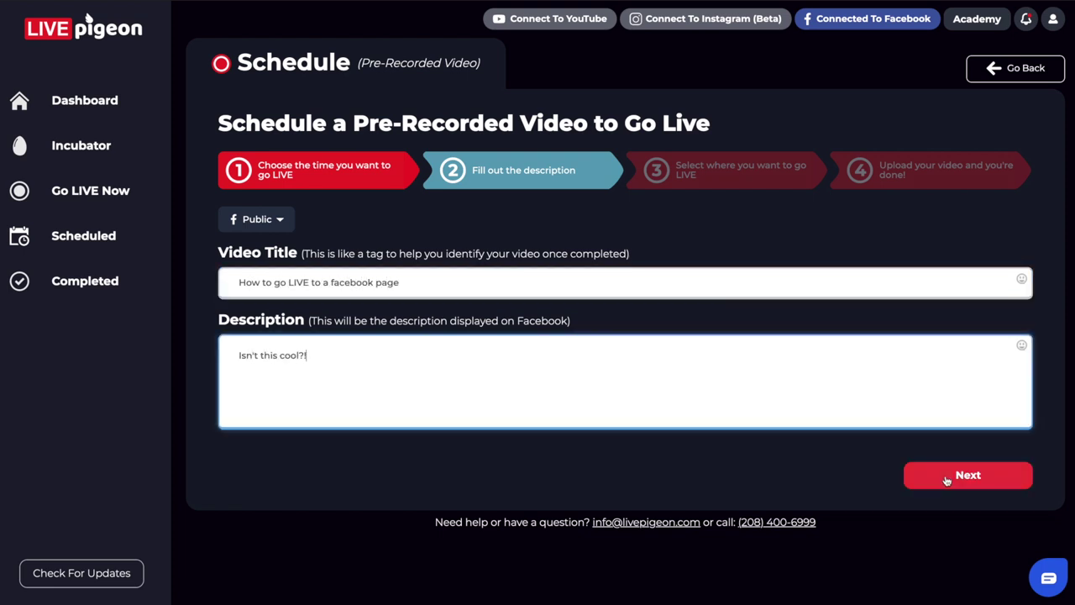
left_click(946, 477)
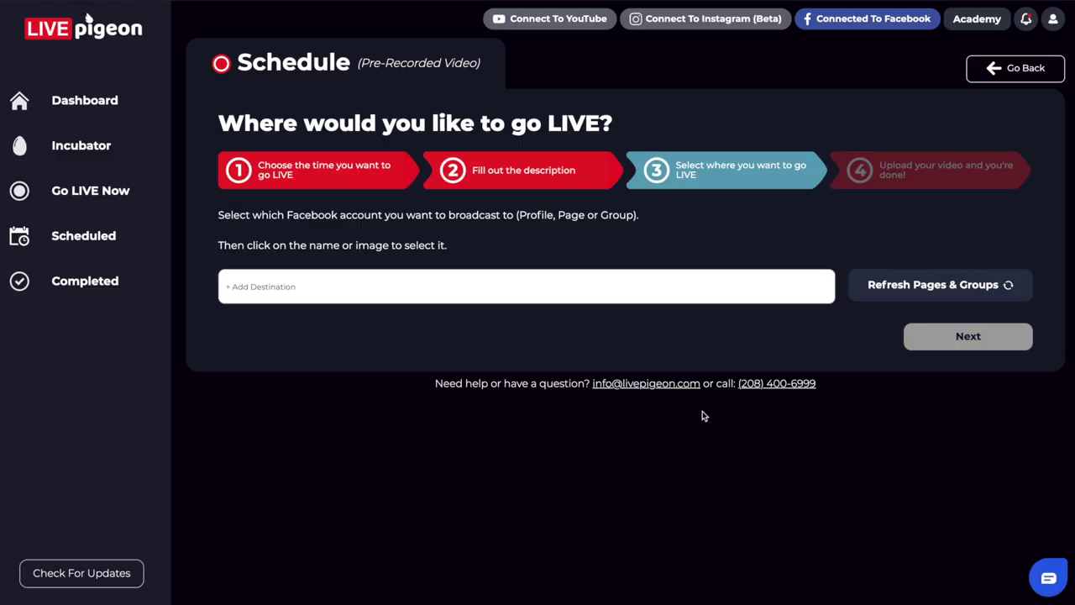
left_click(275, 287)
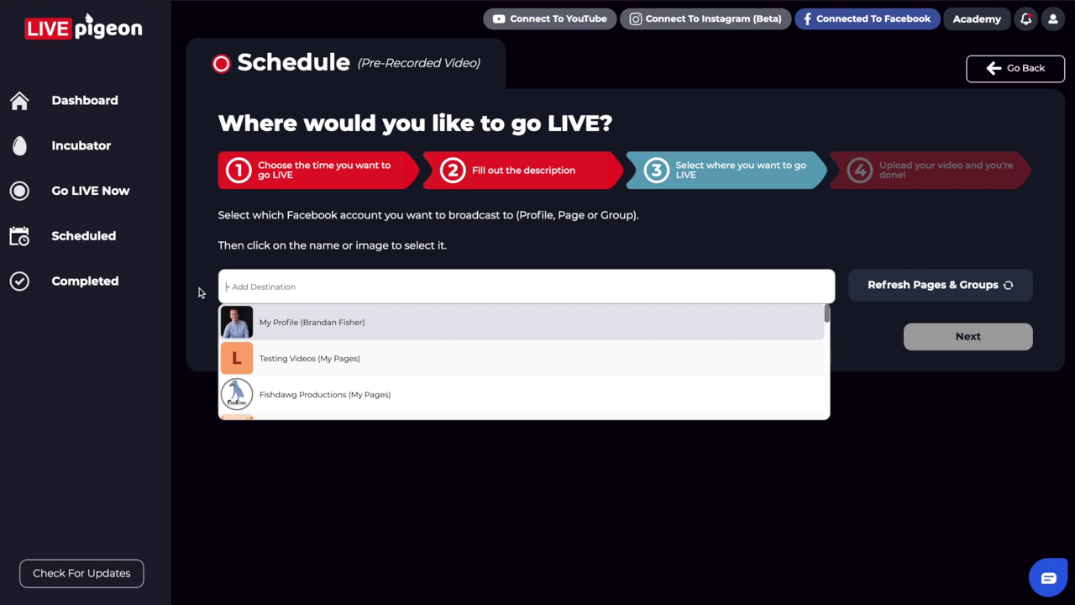
- Search destinations for 'page' and select the LIVEpigeon Page under My Pages
type("page")
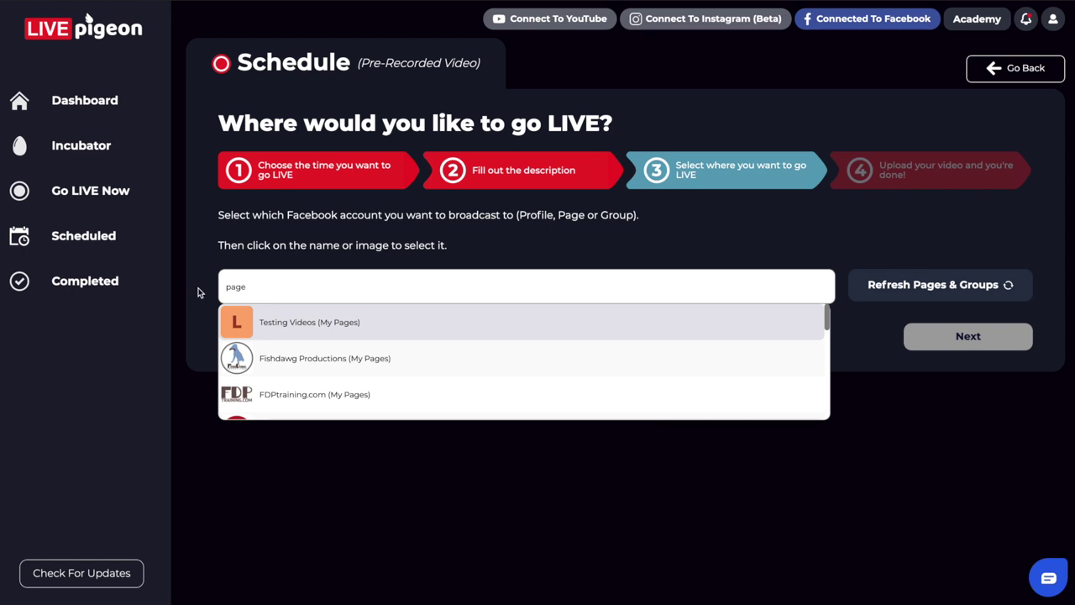
scroll(370, 363, "down", 3)
scroll(371, 364, "down", 5)
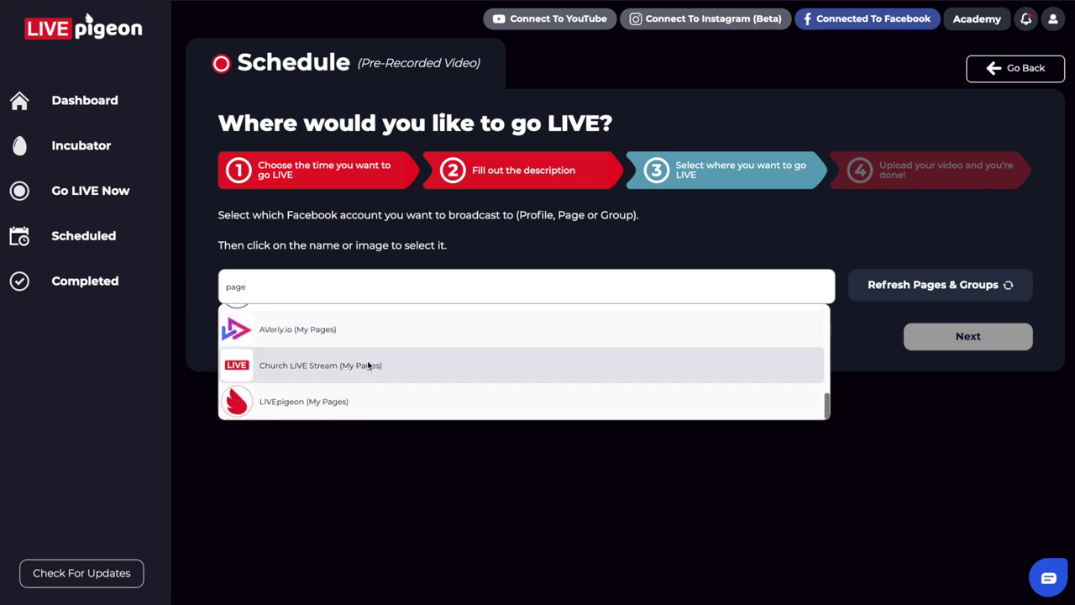
left_click(291, 400)
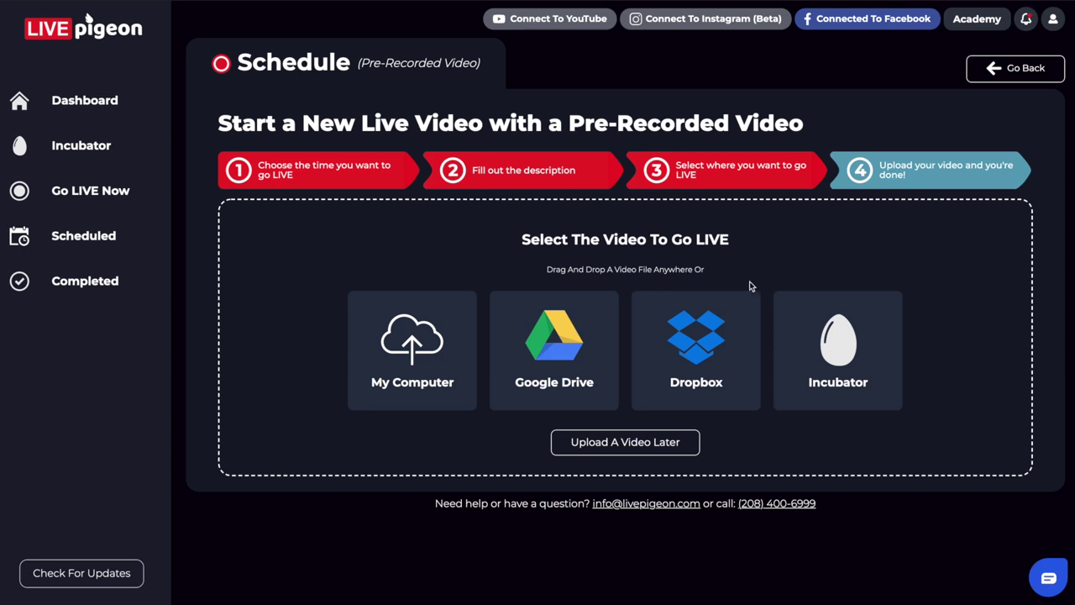
- Select How to Go LIVE to Facebook with LIVEpigeon.mov from the Incubator's uploaded videos
left_click(797, 395)
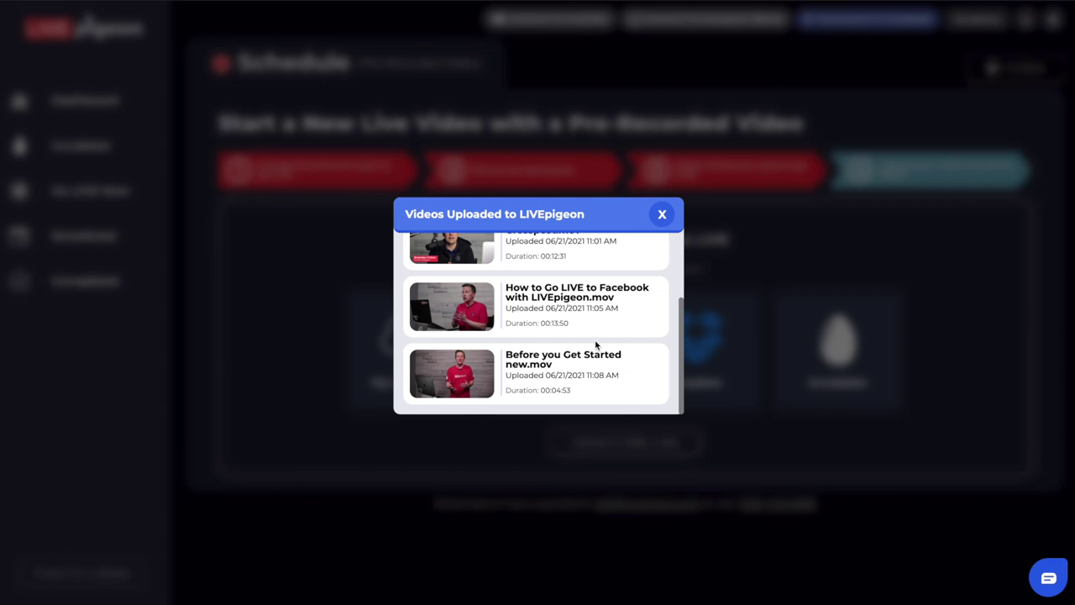
scroll(593, 346, "up", 1)
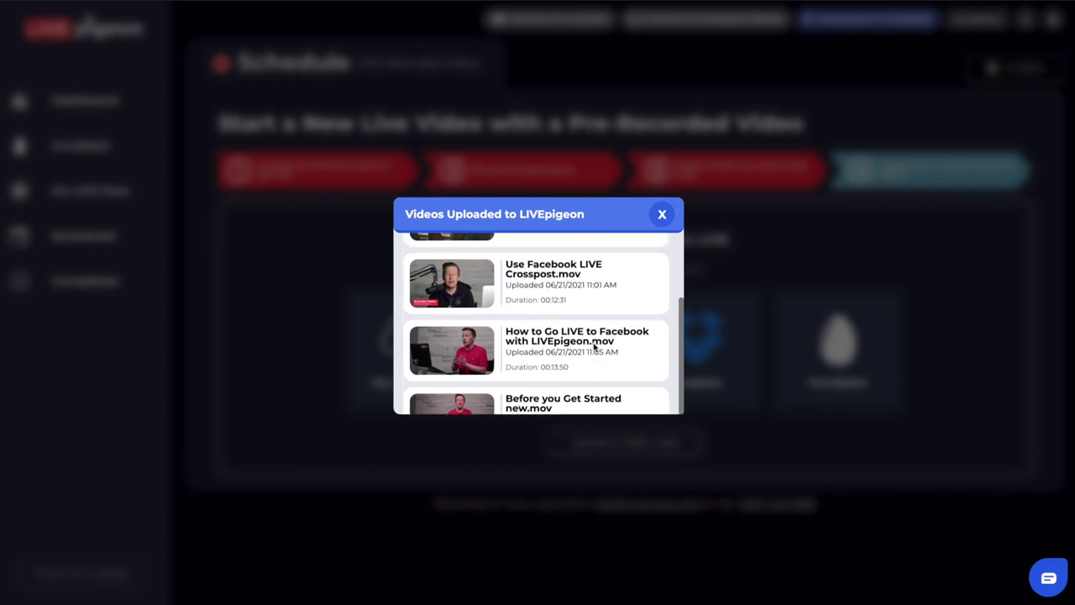
left_click(557, 349)
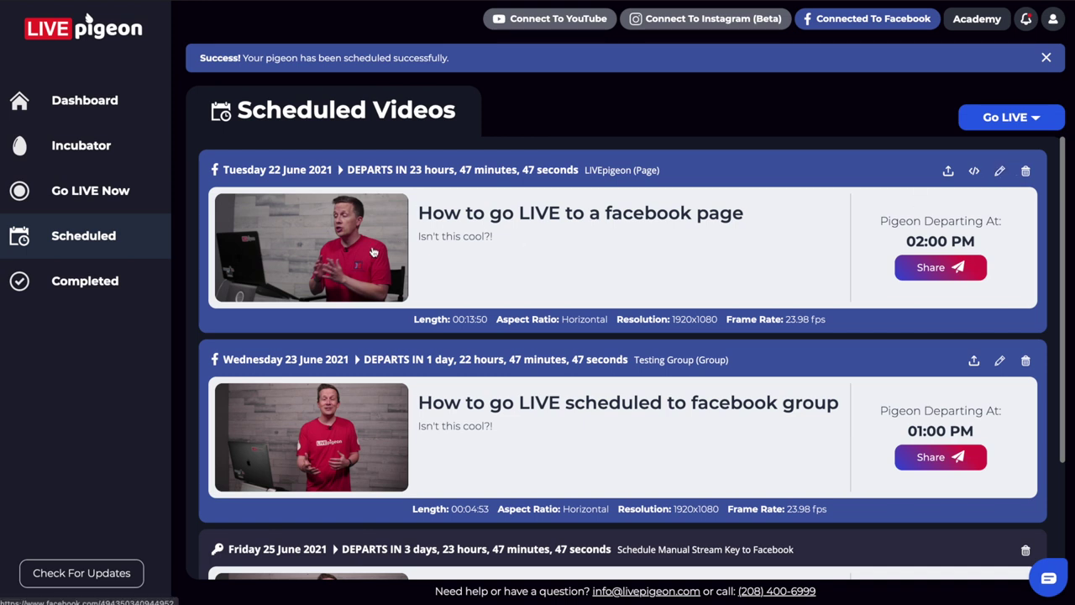
- Open the LIVEpigeon Facebook Page to see the upcoming live video
left_click(305, 249)
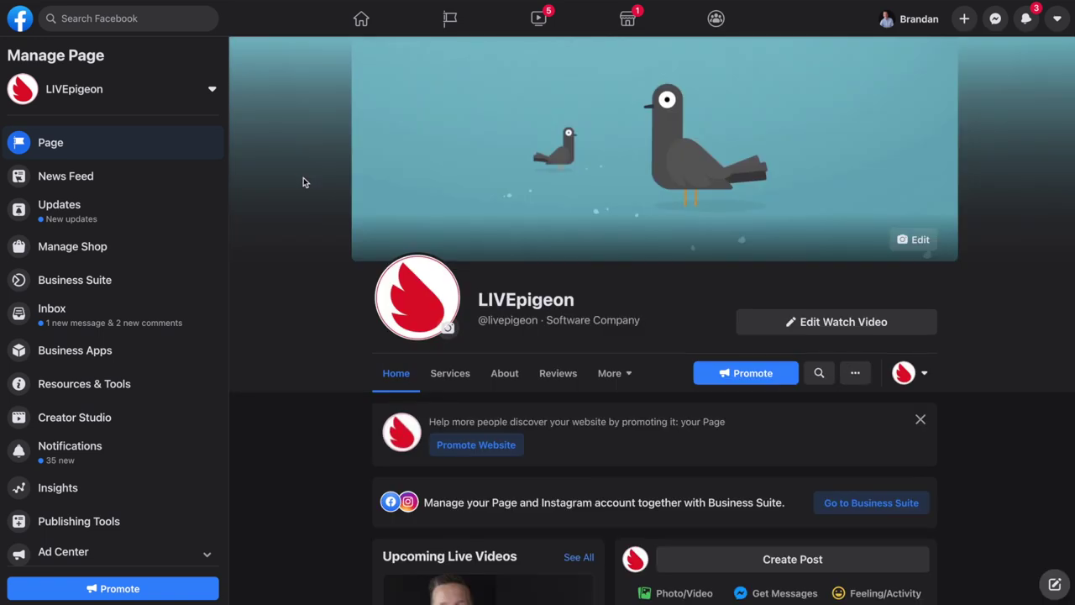
scroll(303, 183, "down", 5)
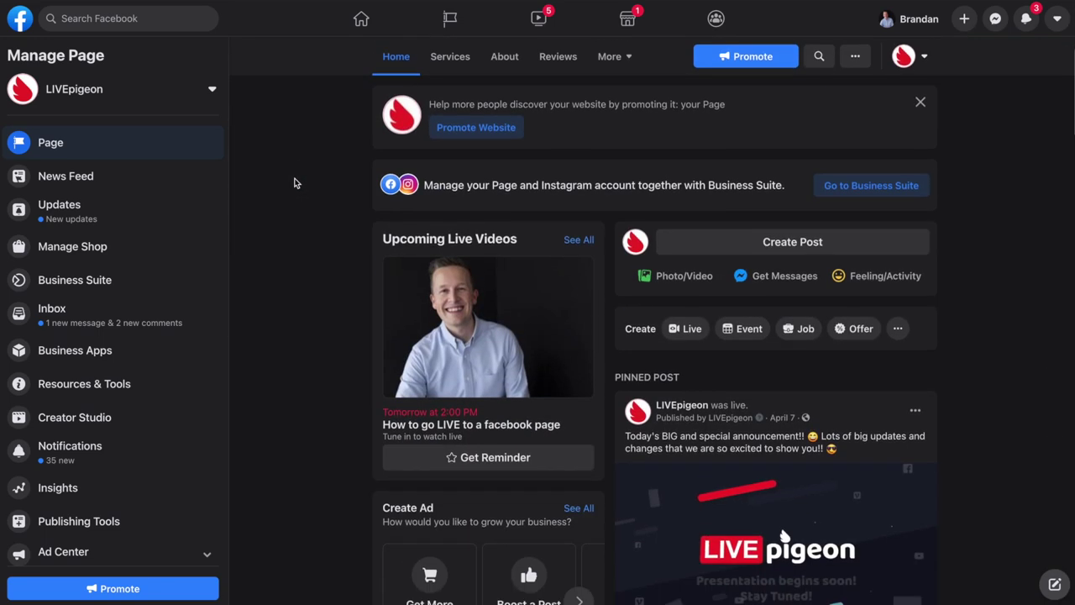
scroll(294, 182, "down", 3)
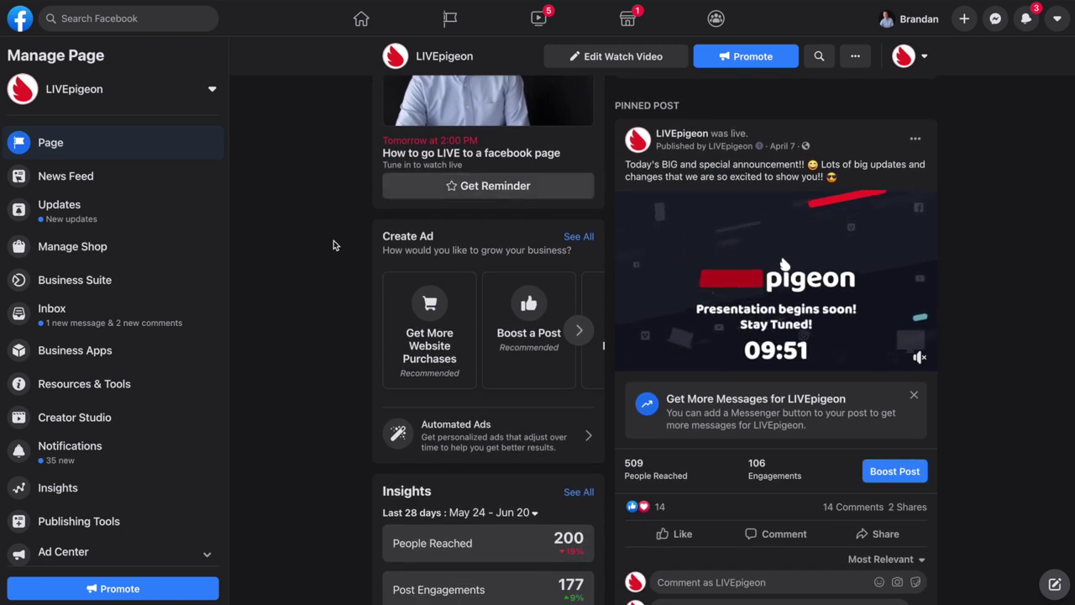
scroll(297, 272, "down", 3)
scroll(300, 272, "down", 4)
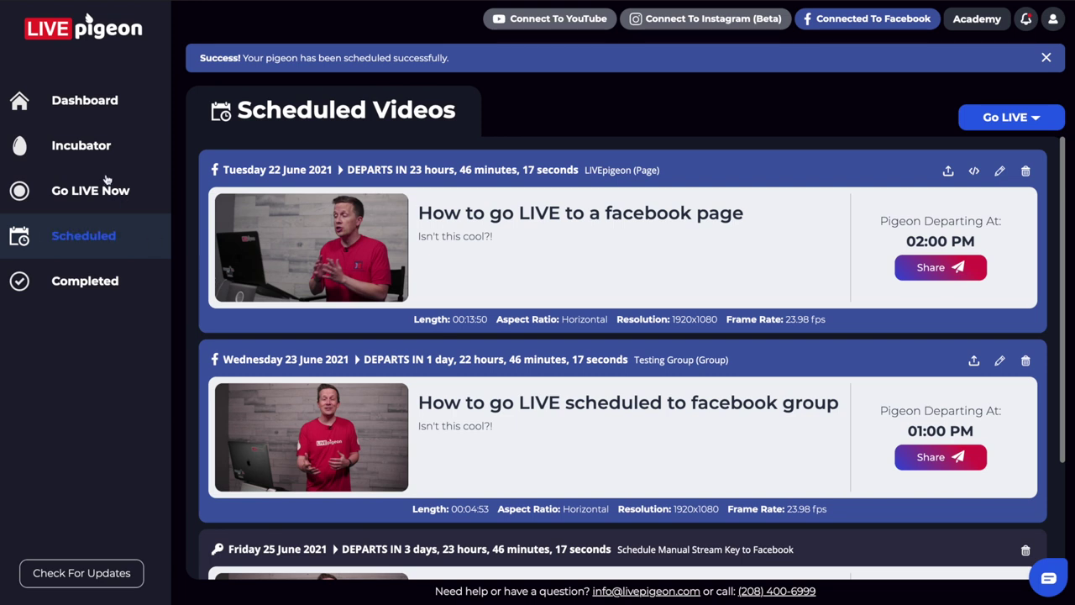
- Open the Incubator library showing the four uploaded videos and their expiry dates
left_click(92, 144)
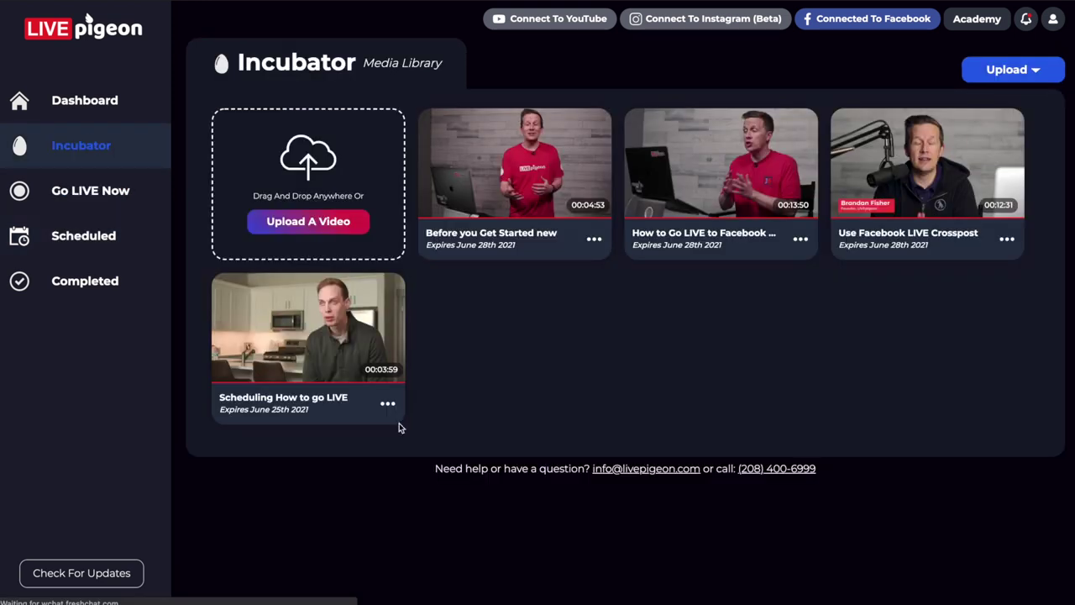